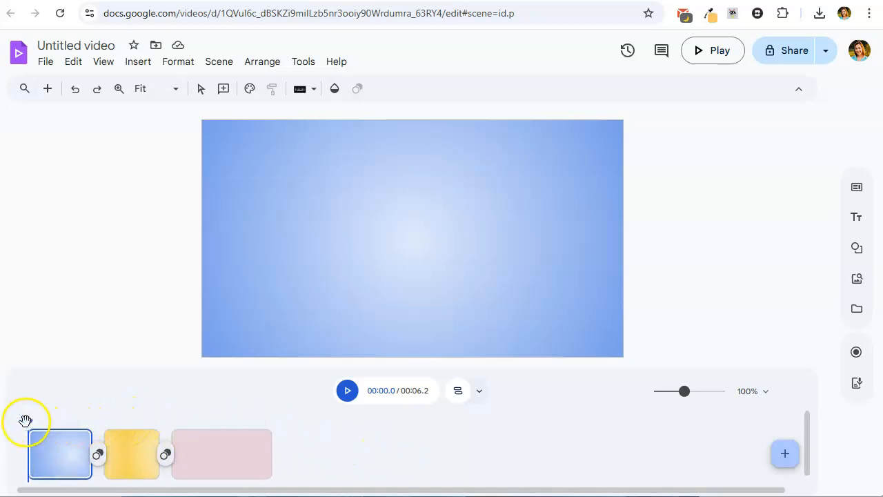
Scrub through the three scenes on the timeline, play the video from the start, and return the playhead to the beginning.
drag(26, 420, 202, 431)
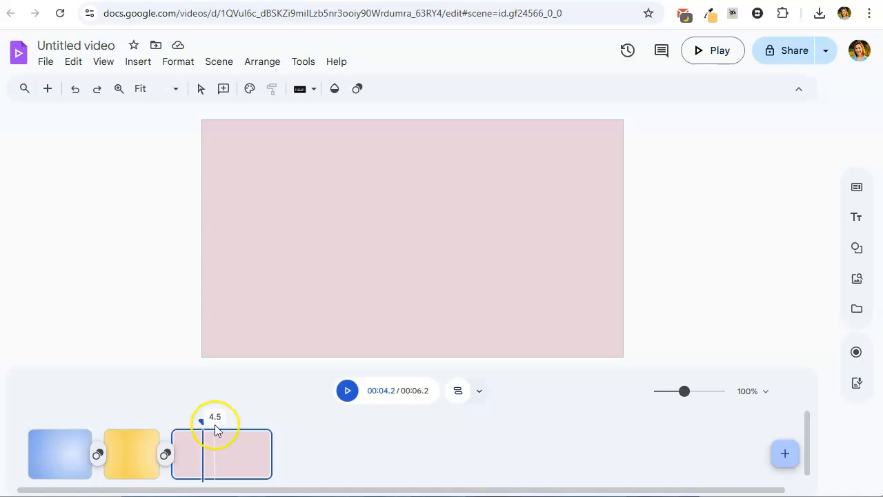
drag(202, 418, 29, 430)
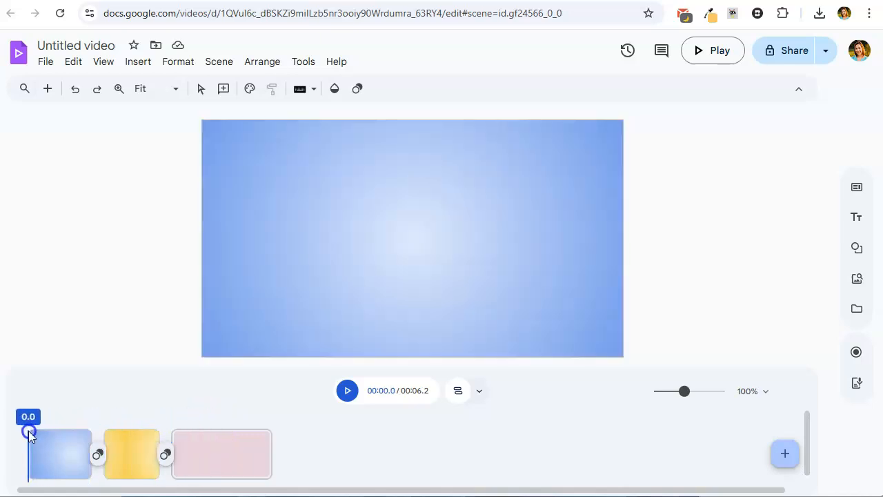
click(28, 431)
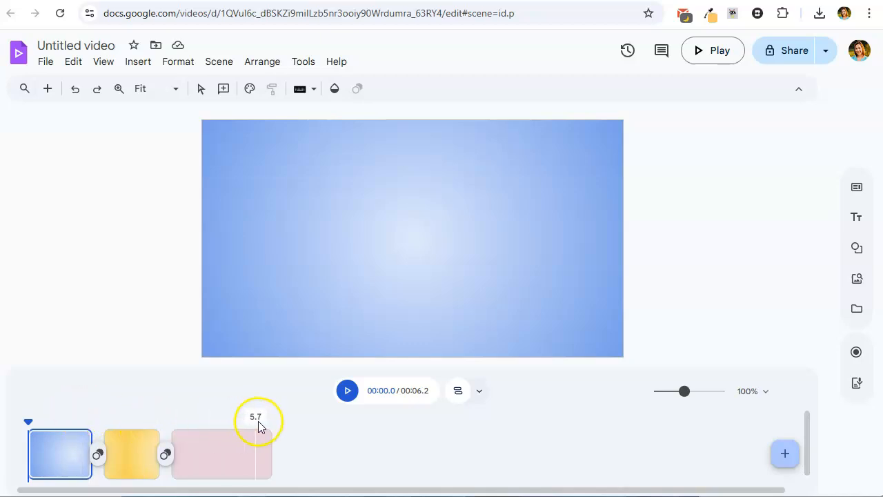
click(348, 392)
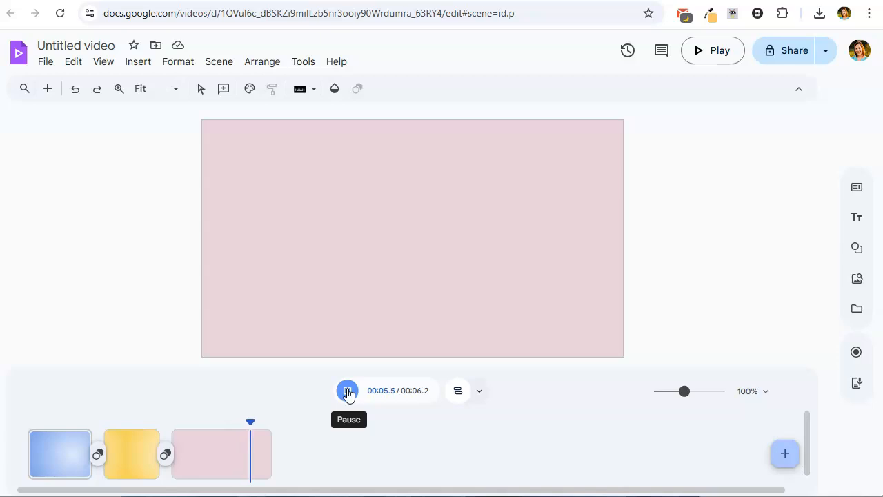
drag(270, 421, 29, 423)
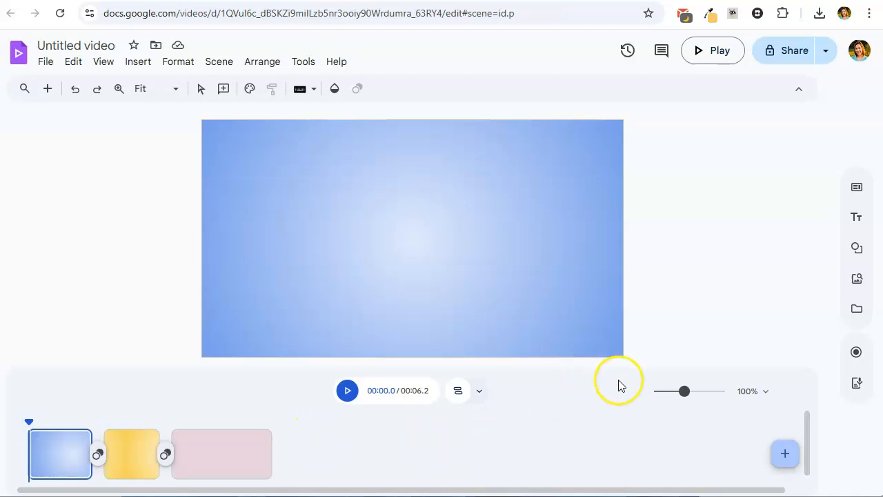
Add the "Contact us" text graphic from the Calls to action templates to the blue scene.
click(855, 217)
click(630, 95)
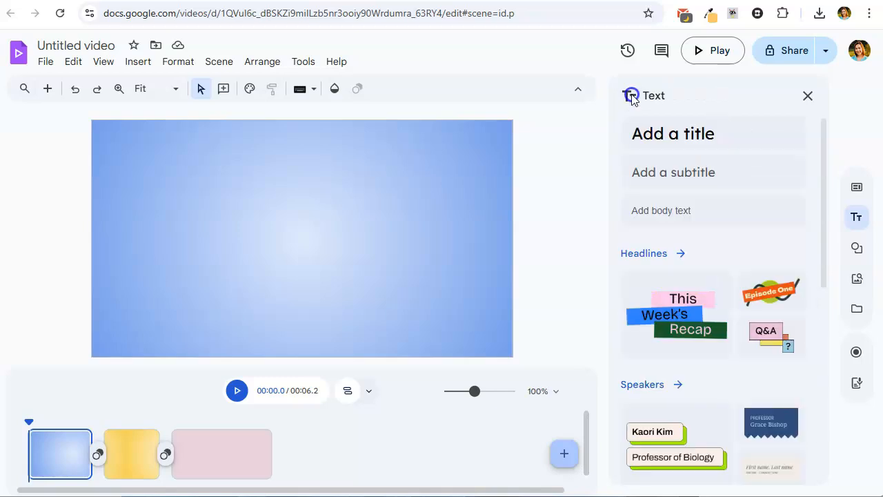
click(728, 181)
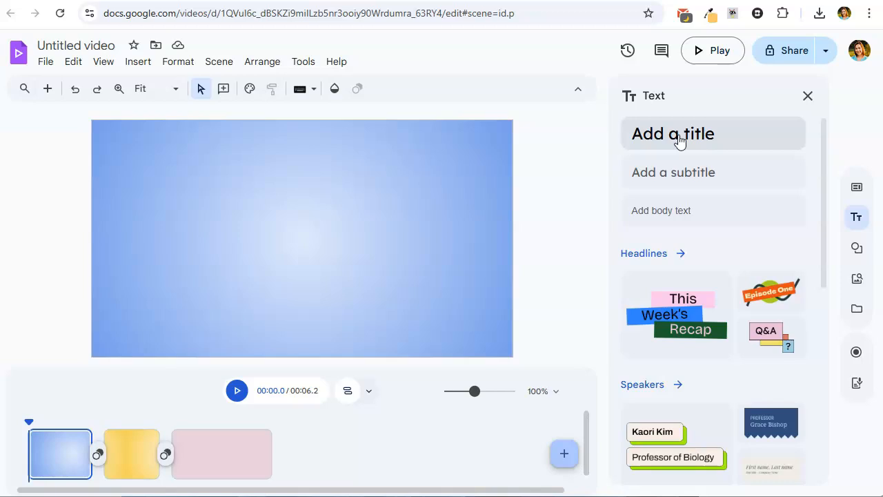
scroll(735, 298, down, 4)
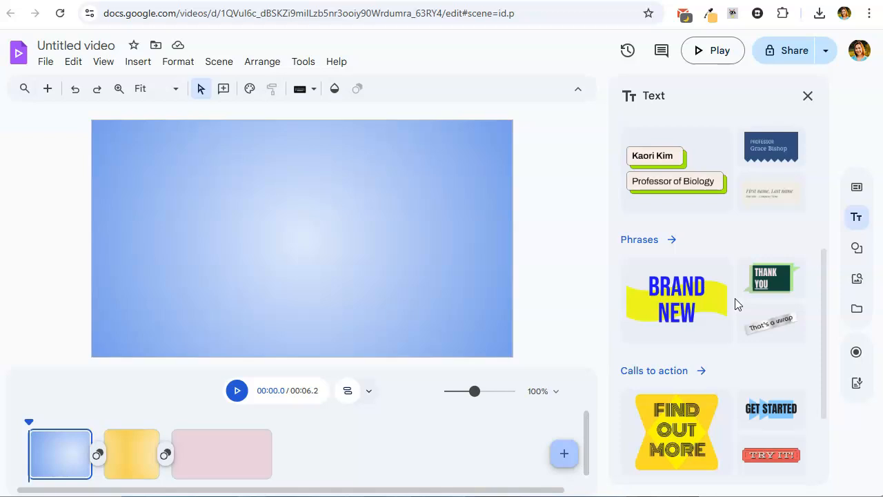
scroll(736, 304, down, 2)
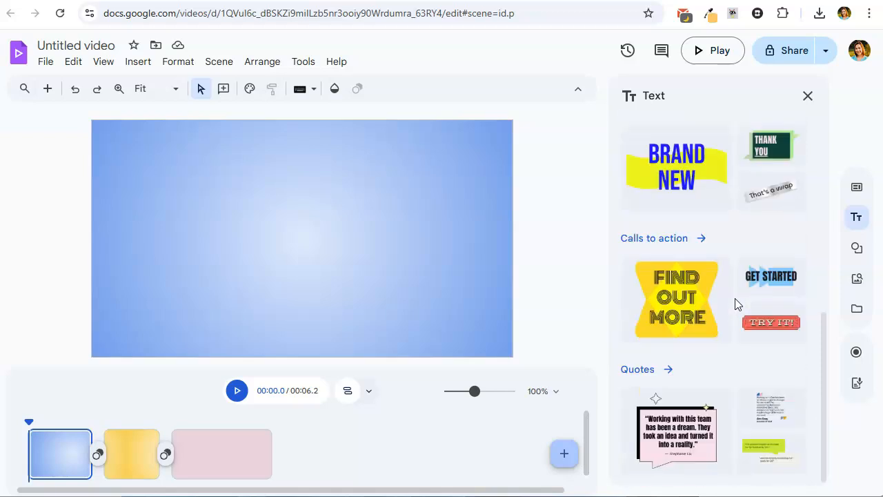
click(701, 239)
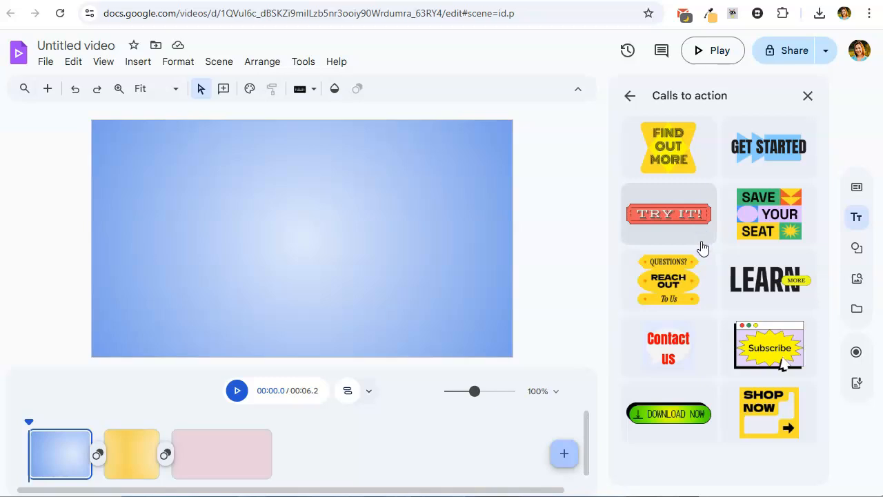
click(672, 360)
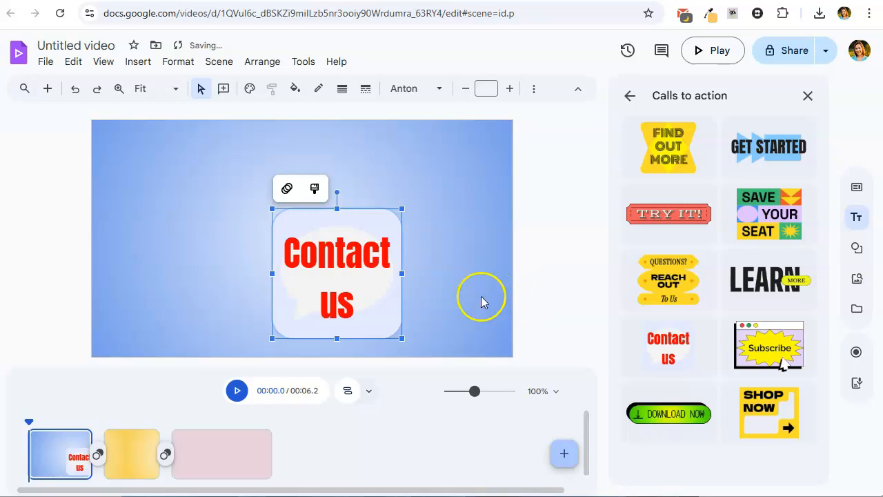
Move the "Contact us" graphic to the blue scene's upper-left corner, shrink it, and change its wording to "Contact me".
drag(359, 283, 203, 214)
drag(242, 265, 207, 229)
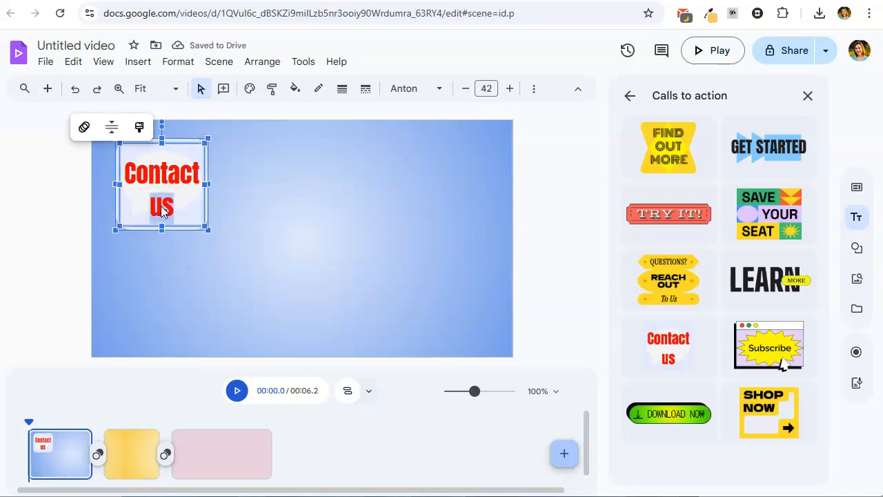
text(me)
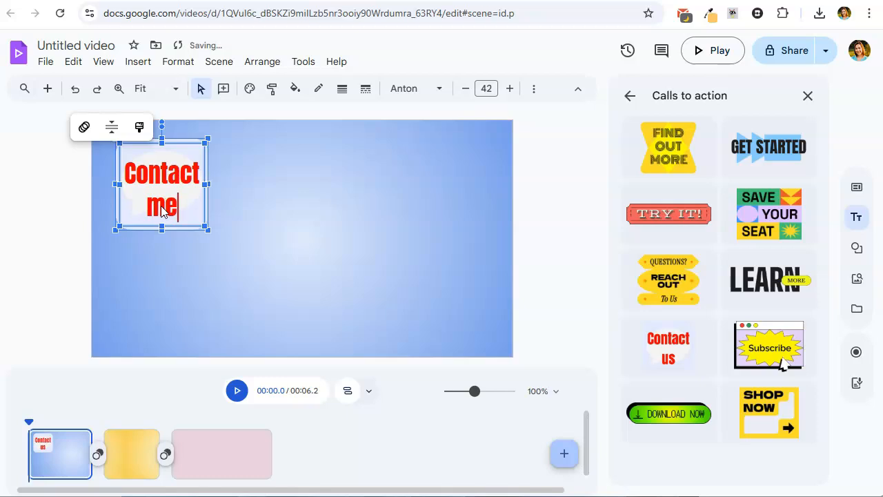
click(345, 227)
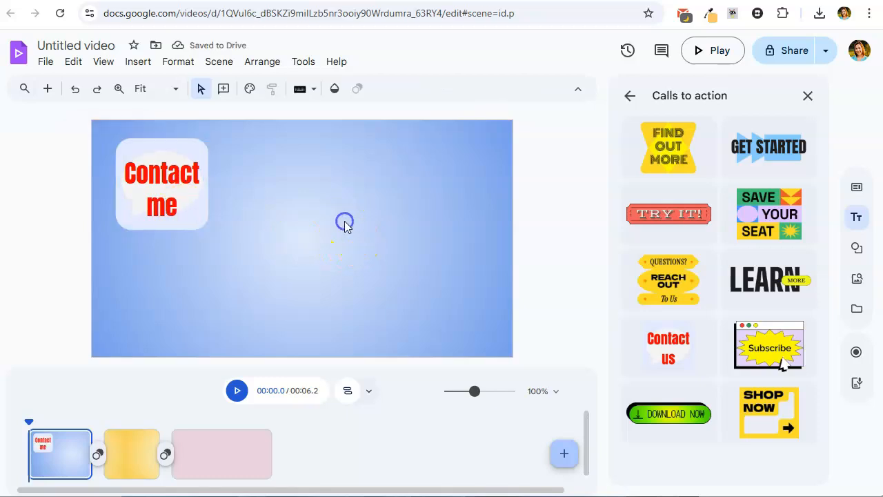
click(153, 141)
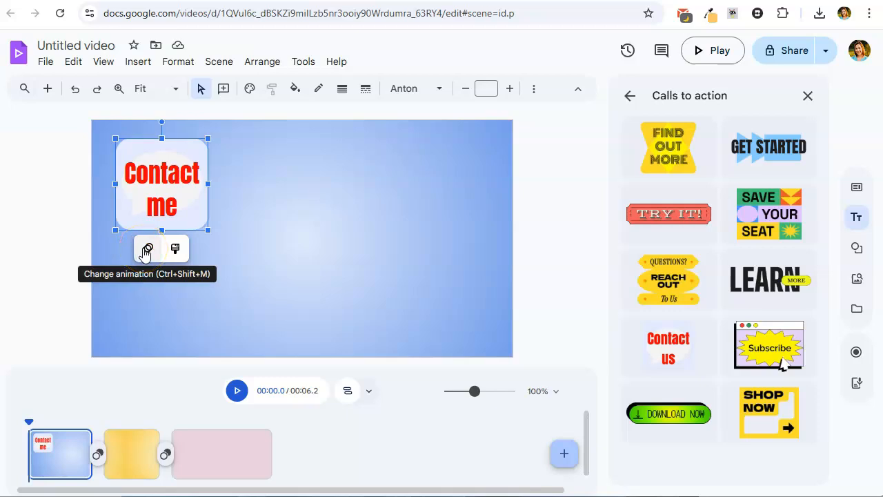
click(176, 249)
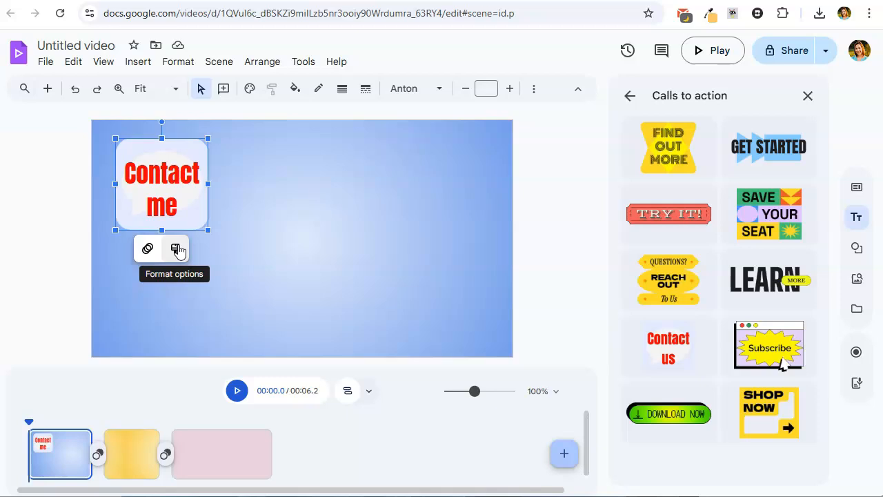
click(630, 95)
click(804, 96)
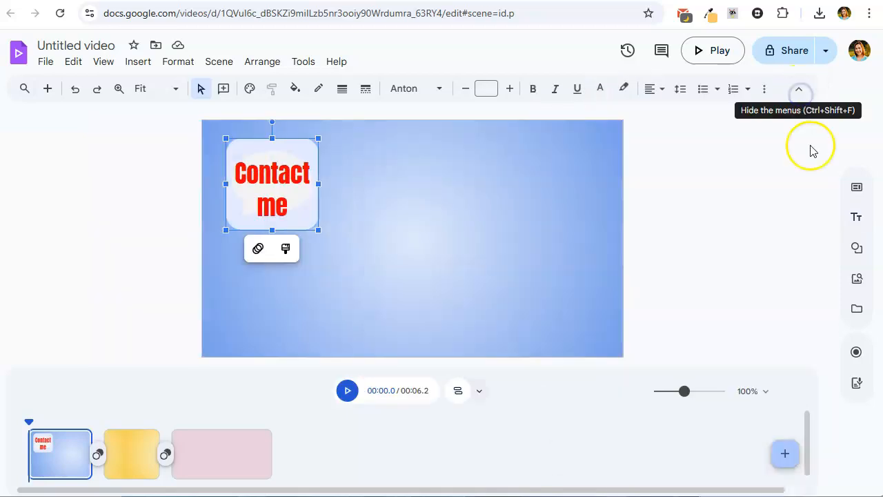
Insert a 5-Point Star callout shape and place it in the upper-right area of the blue scene.
click(857, 250)
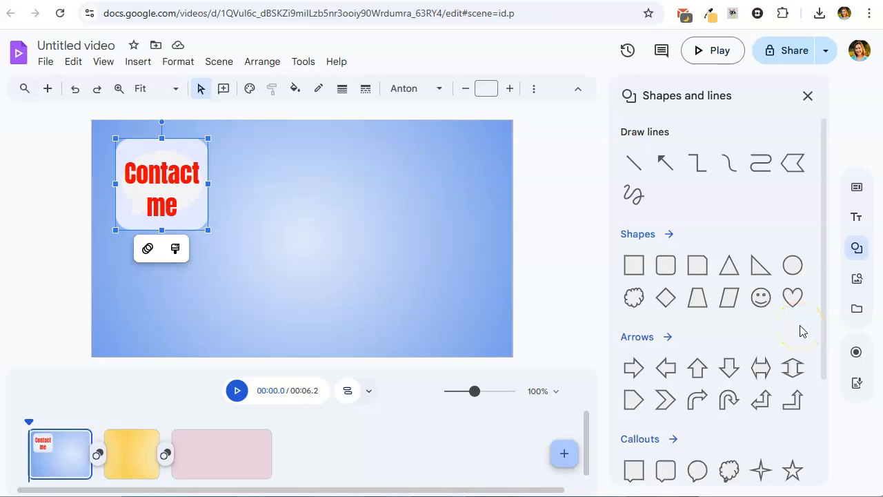
scroll(800, 331, down, 2)
click(794, 329)
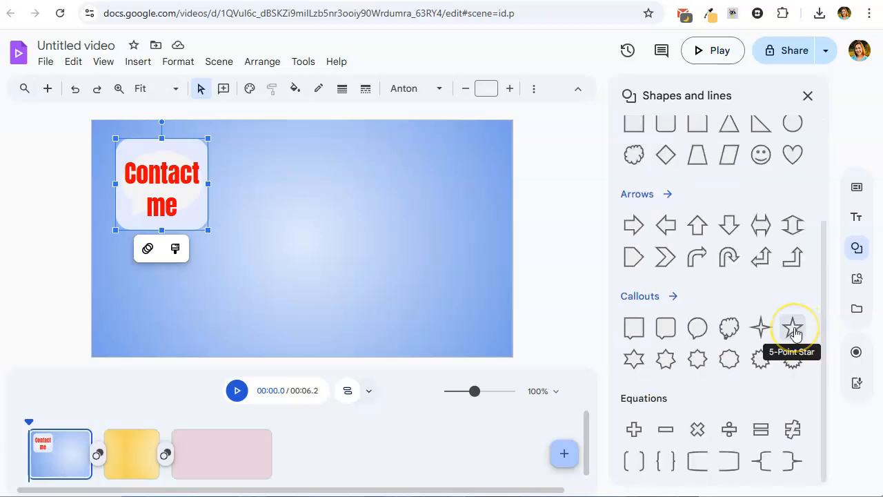
click(792, 330)
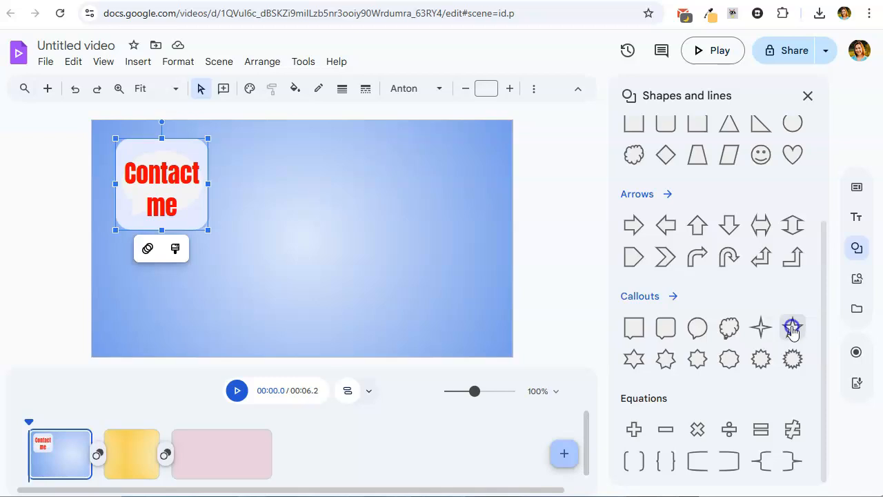
drag(319, 261, 414, 186)
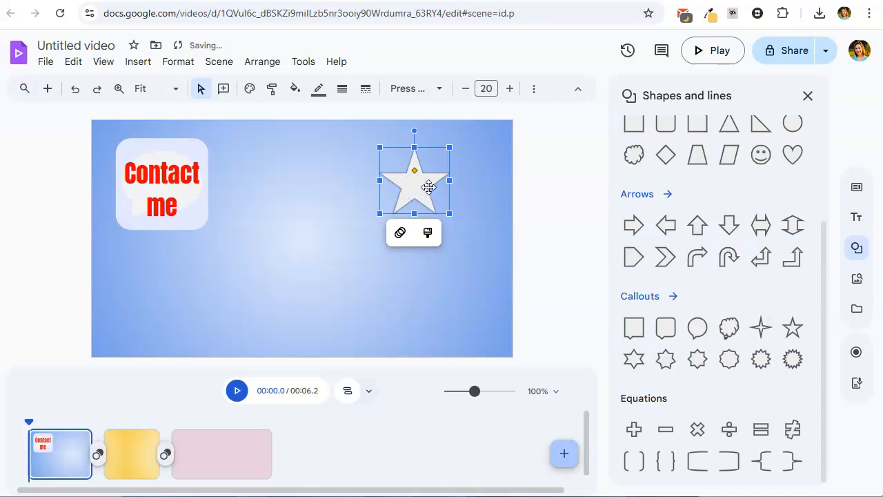
Fill the star with the custom orange color and enlarge it to about the size of the "Contact me" graphic.
click(294, 88)
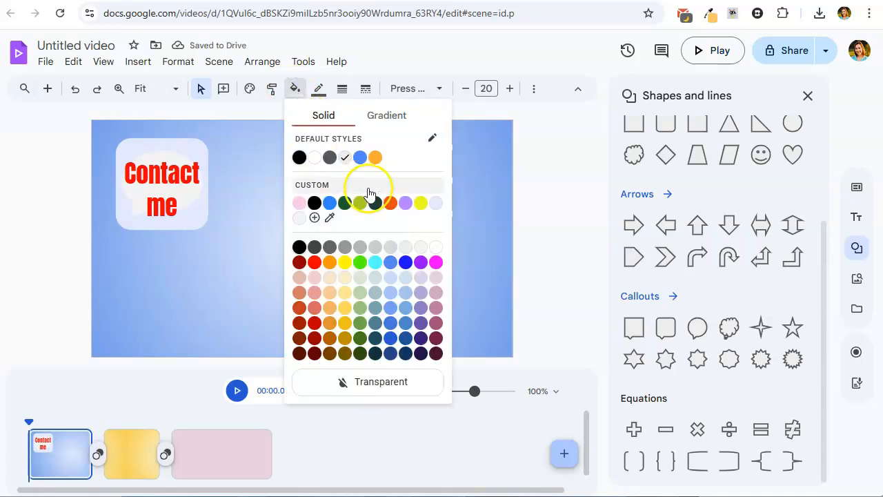
click(390, 202)
drag(450, 213, 471, 239)
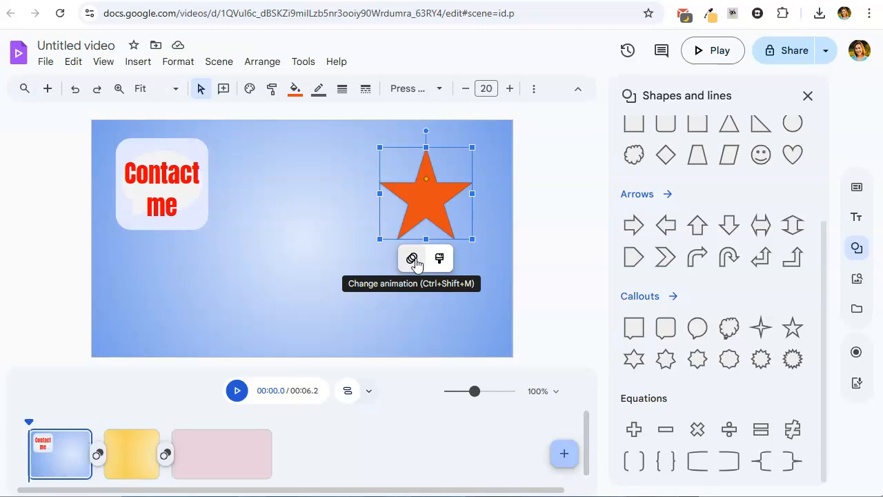
click(804, 96)
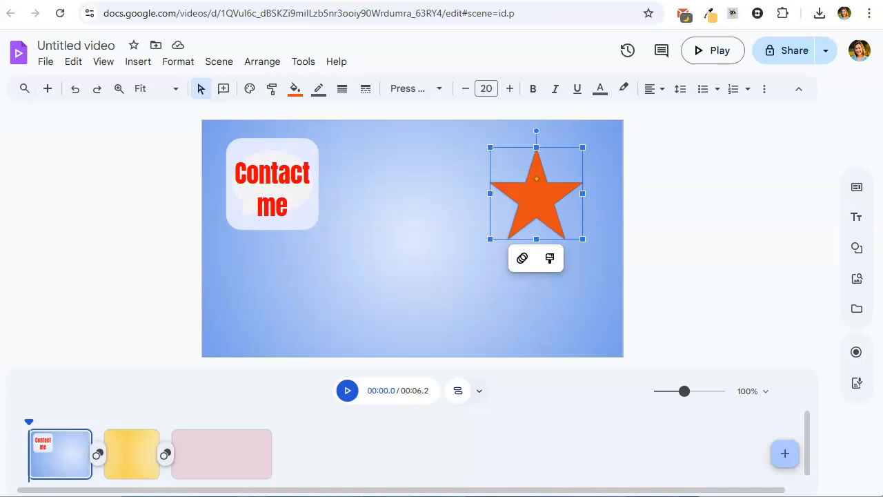
Apply the Slide transition between the blue scene and the yellow scene.
click(98, 455)
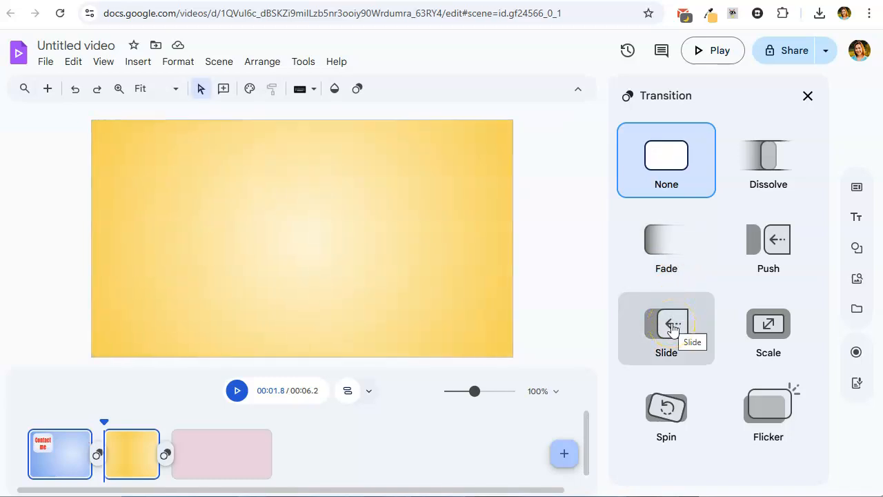
click(672, 327)
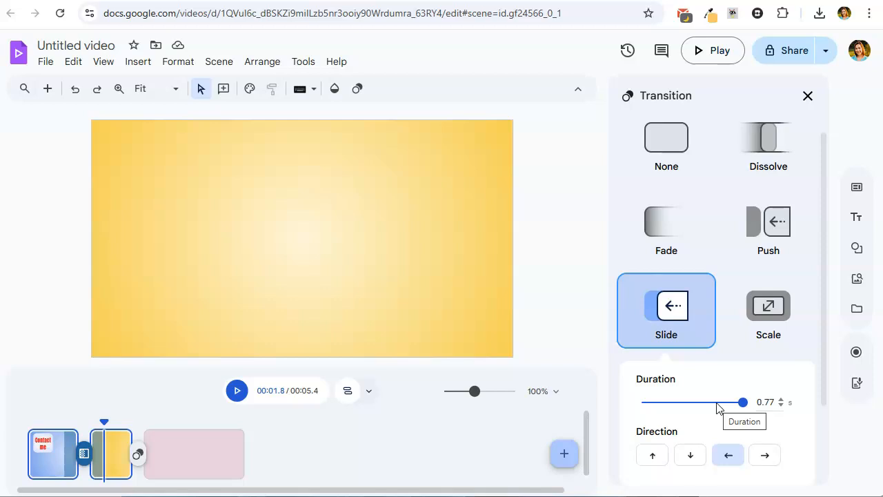
click(653, 457)
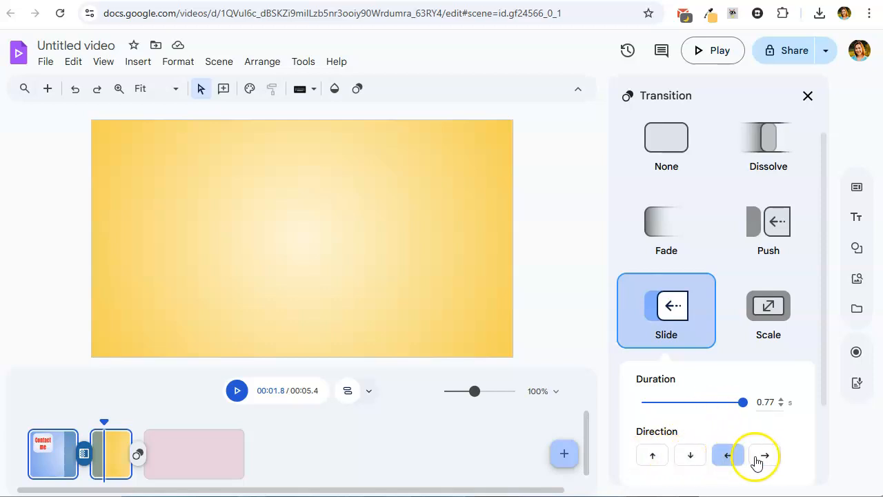
scroll(788, 438, down, 2)
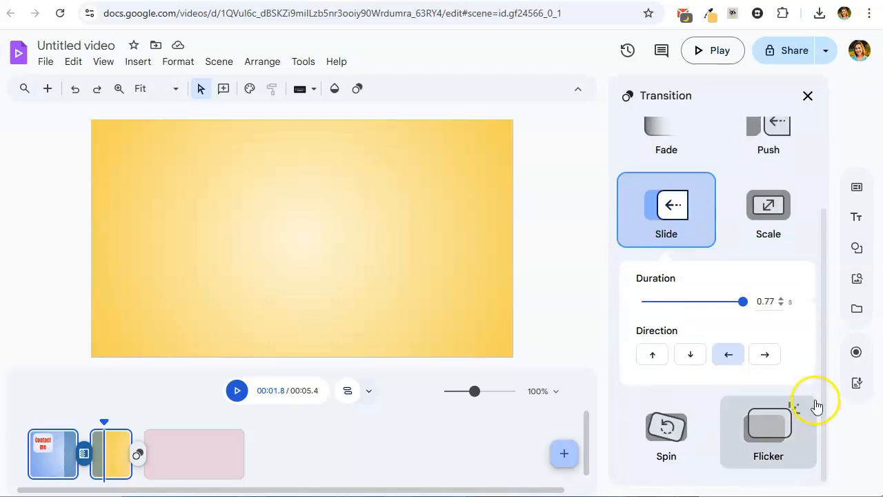
scroll(813, 376, up, 2)
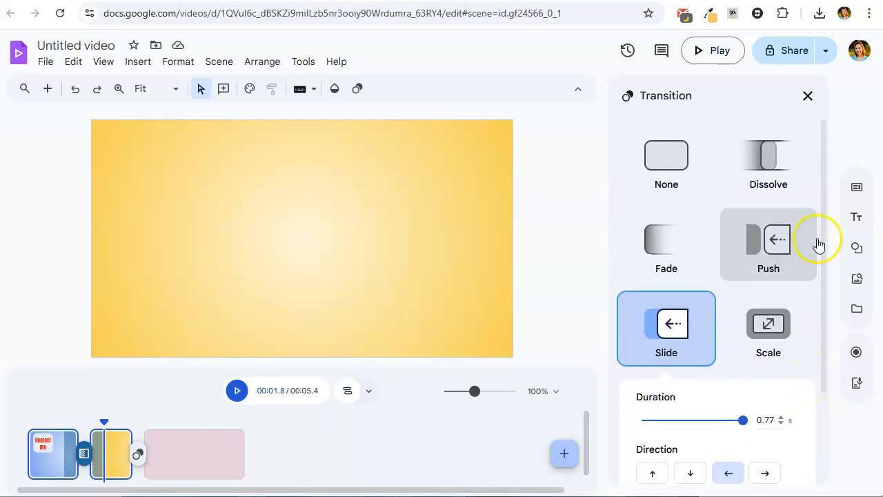
click(808, 96)
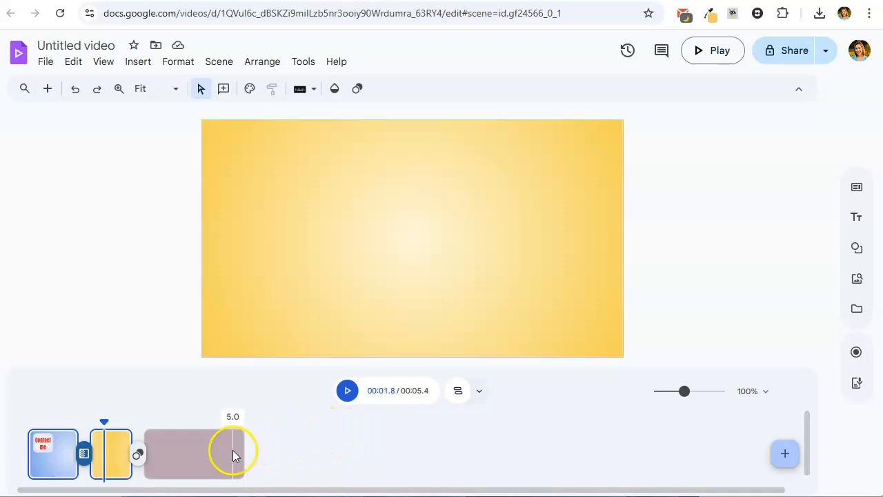
Reorder the timeline so the yellow scene follows the pink one, and add a blank scene at the end.
drag(205, 449, 274, 452)
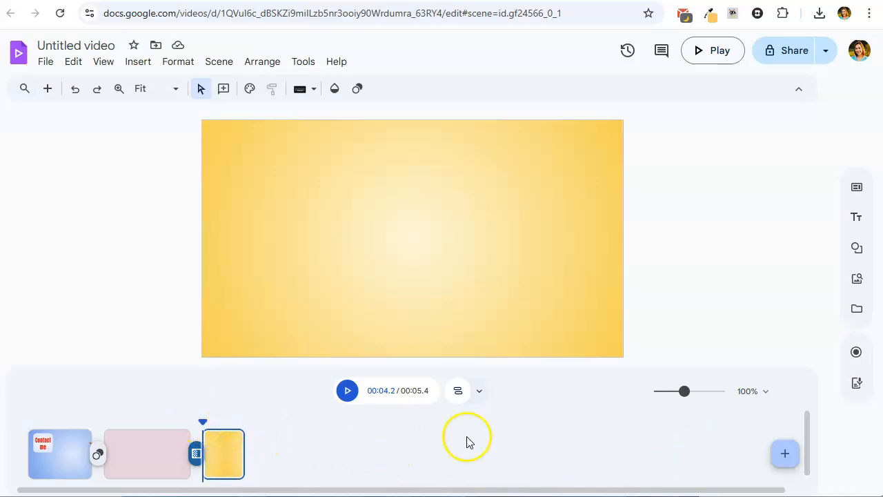
click(786, 454)
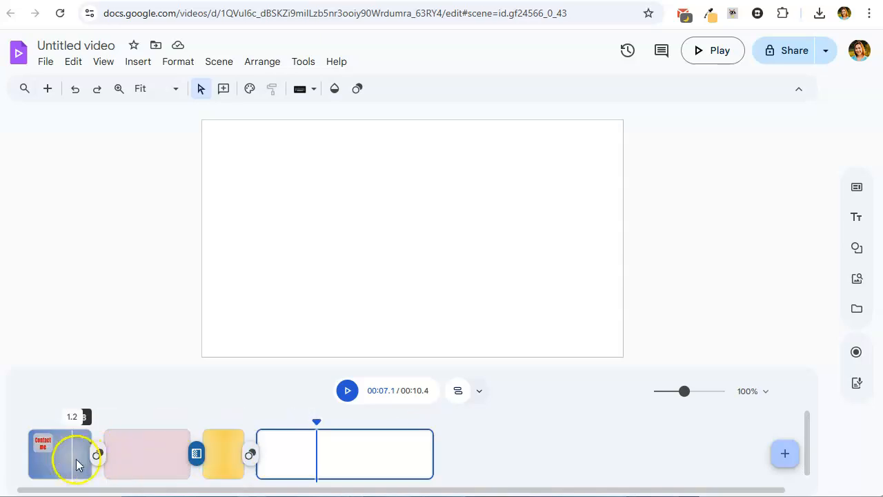
Apply the Rise animation to the "Contact me" text in the first scene.
click(53, 463)
click(240, 215)
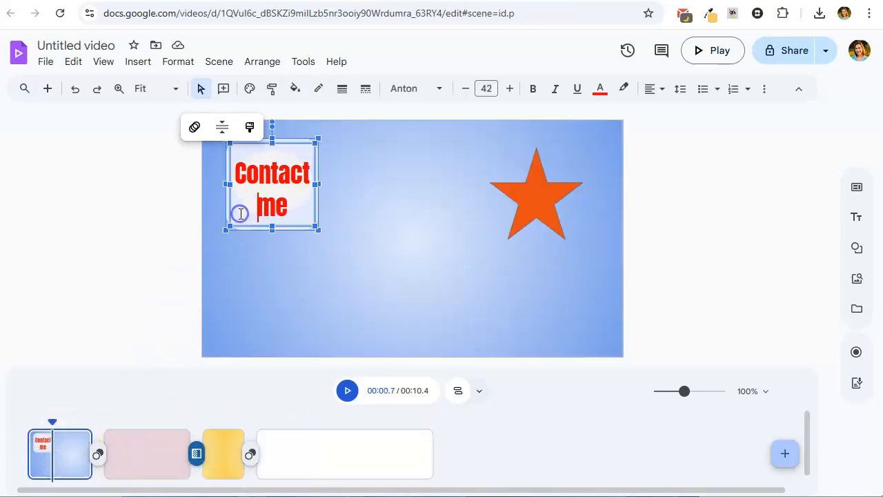
click(194, 128)
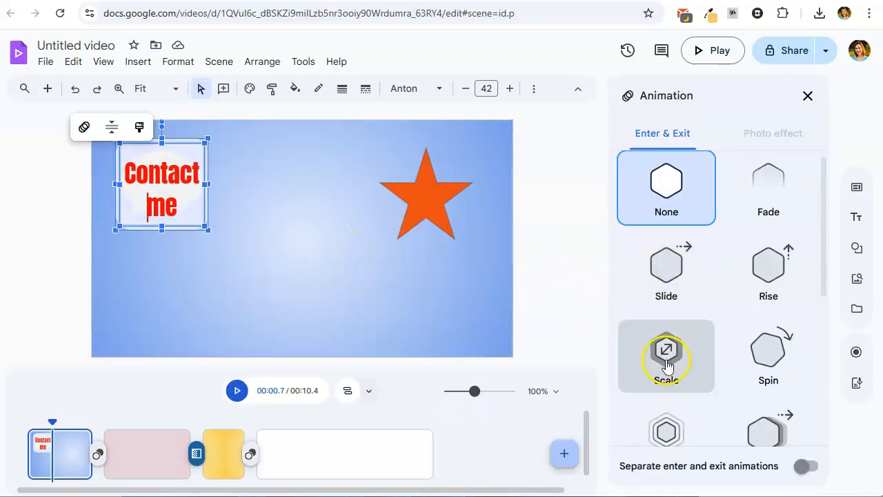
click(765, 275)
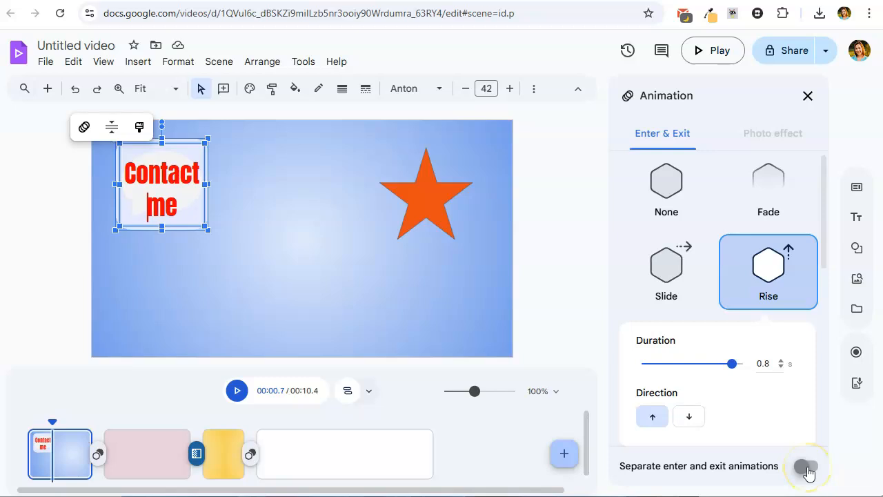
click(808, 96)
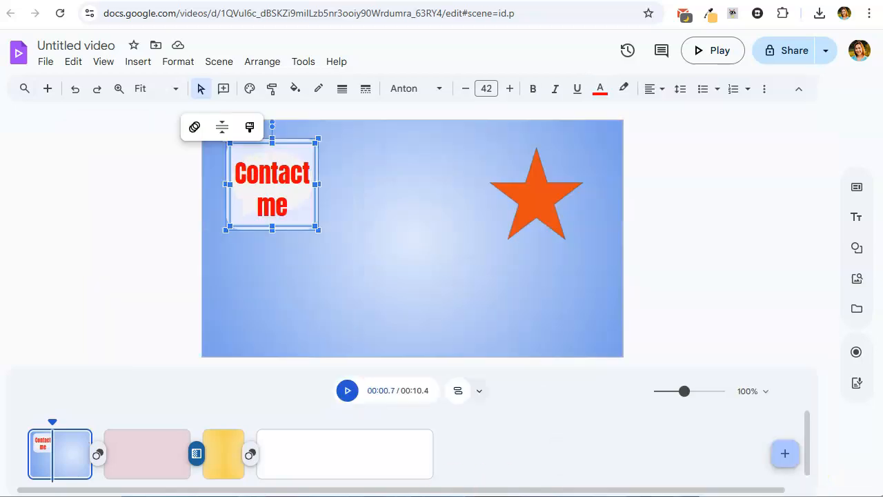